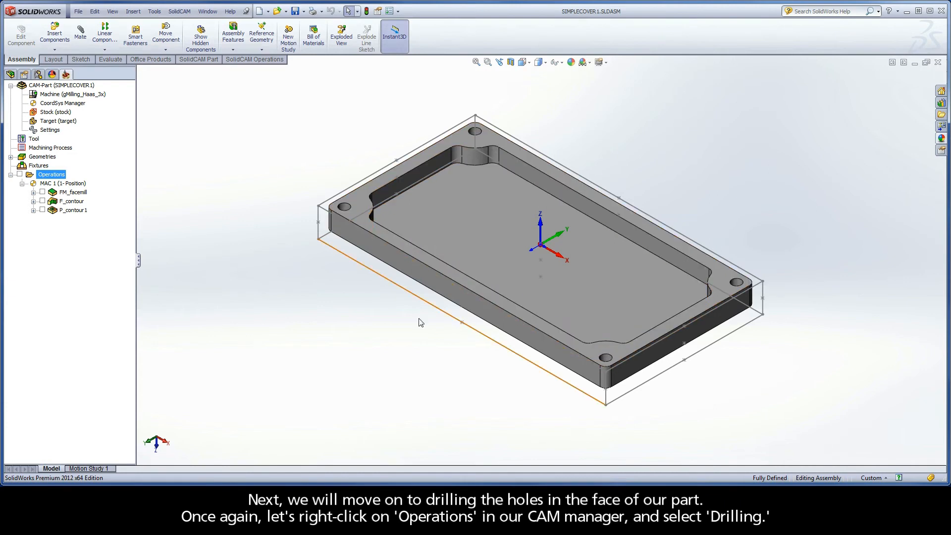
Add a Drilling operation to the CAM-Part's operations.
right_click(45, 175)
mouse_move(74, 181)
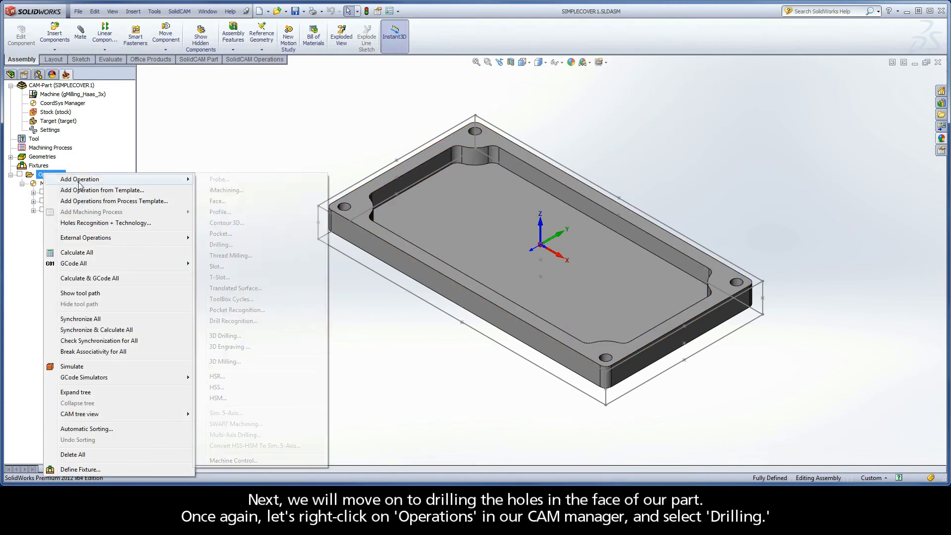
left_click(217, 244)
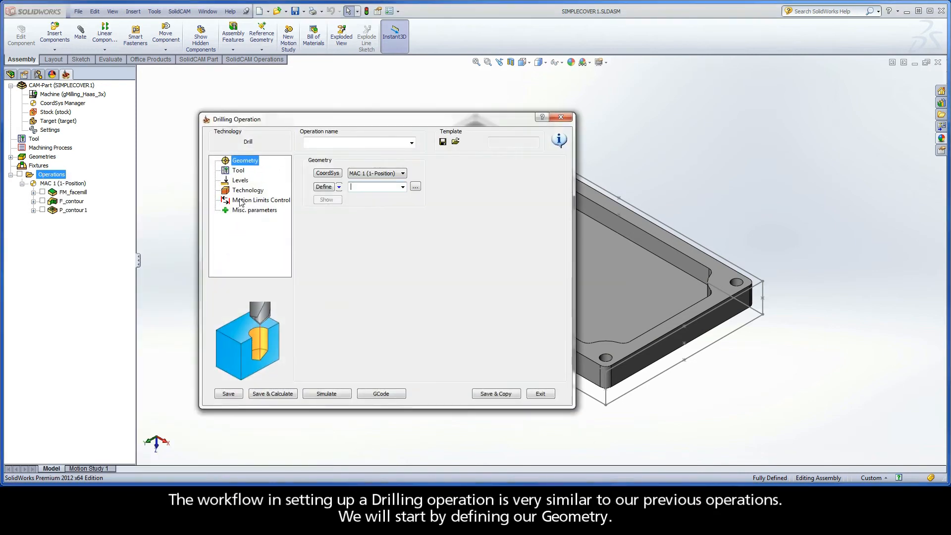
left_click(239, 171)
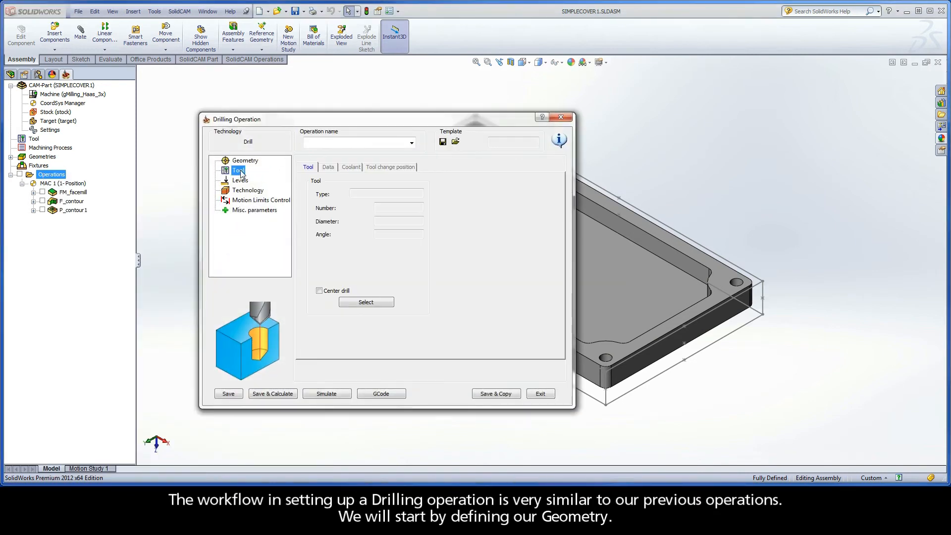
left_click(241, 182)
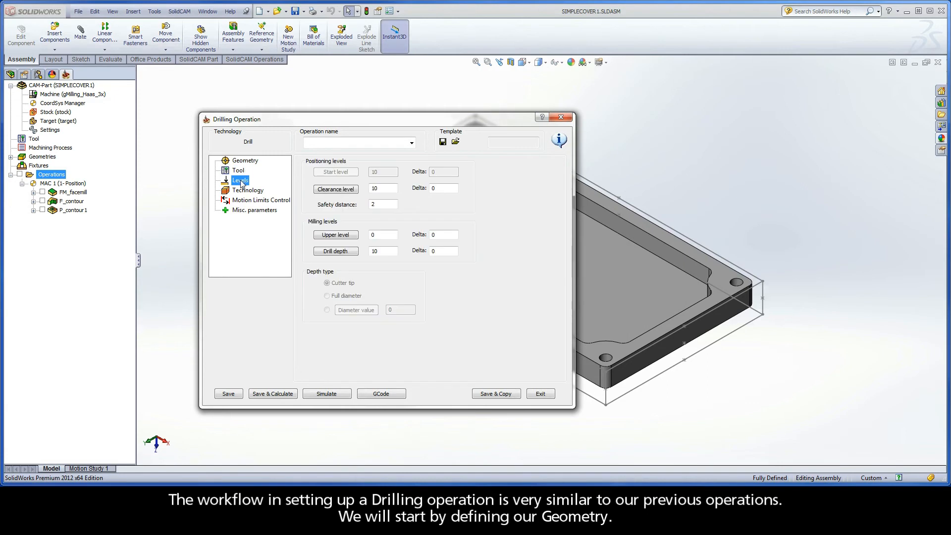
left_click(238, 193)
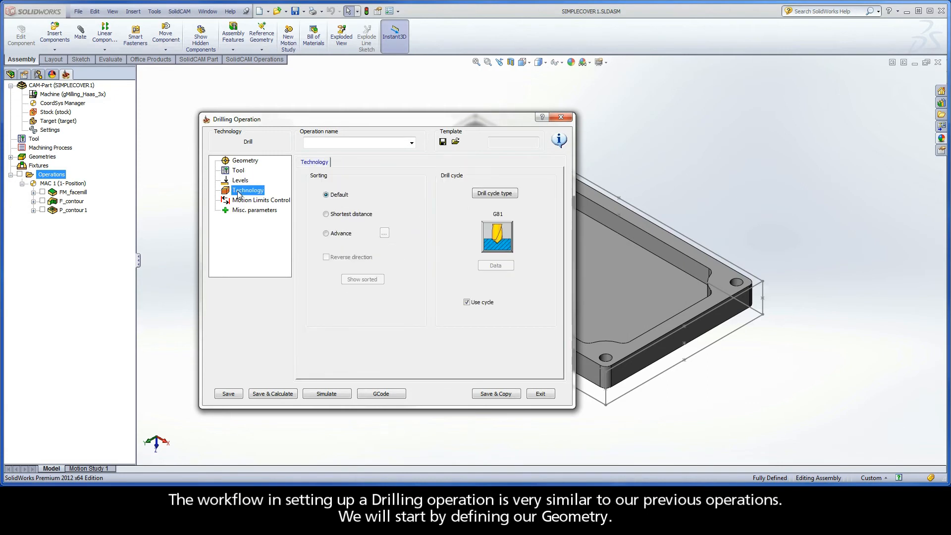
left_click(245, 163)
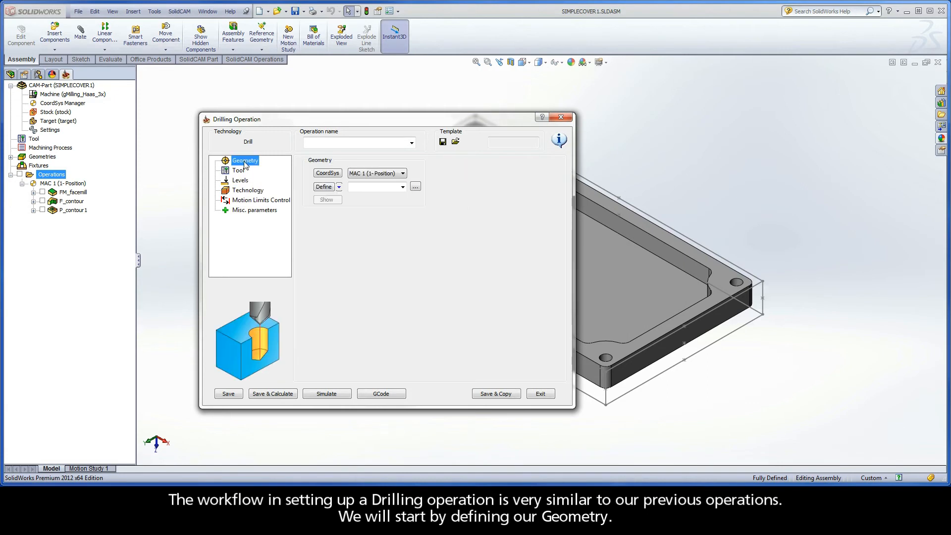
Define the drill geometry by selecting the cover's top face with the Multi-positions method, and accept the four hole centers.
left_click(323, 187)
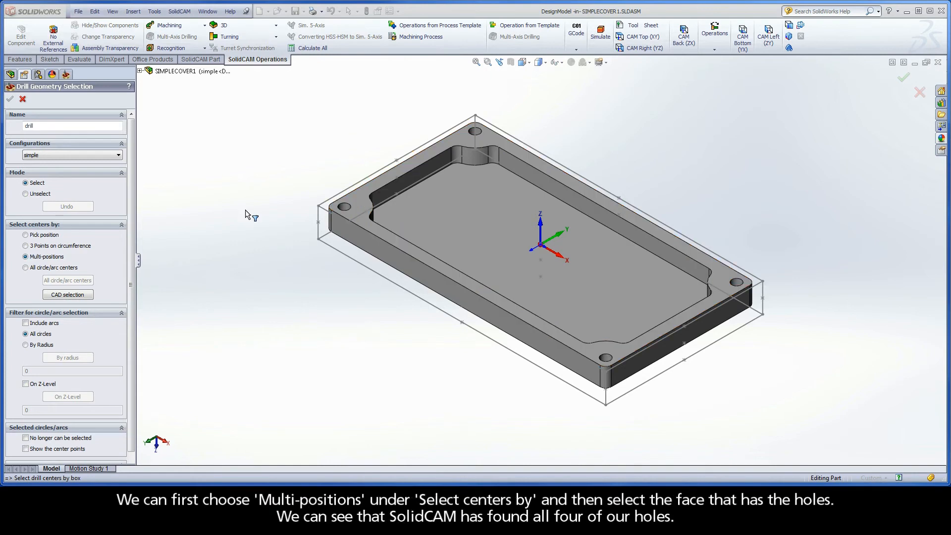
left_click(43, 258)
left_click(361, 203)
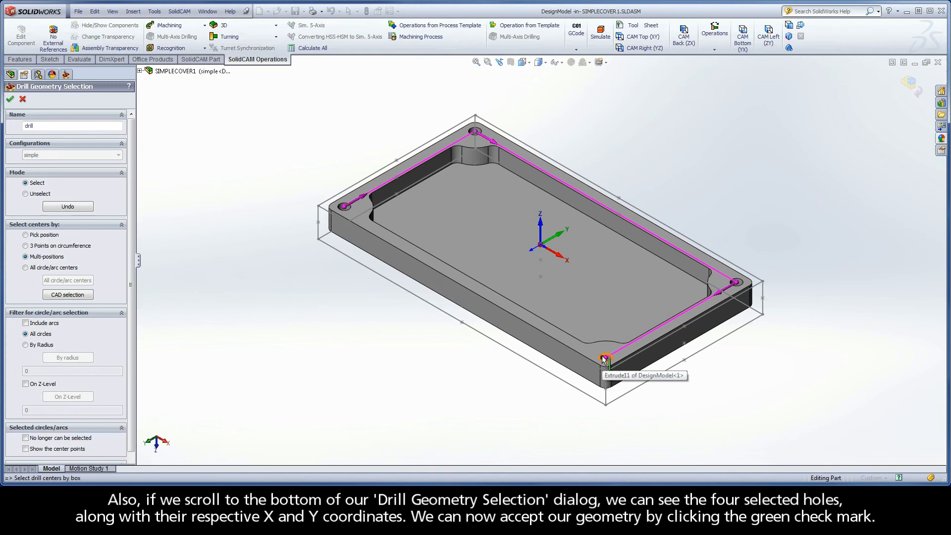
left_click_drag(132, 350, 133, 406)
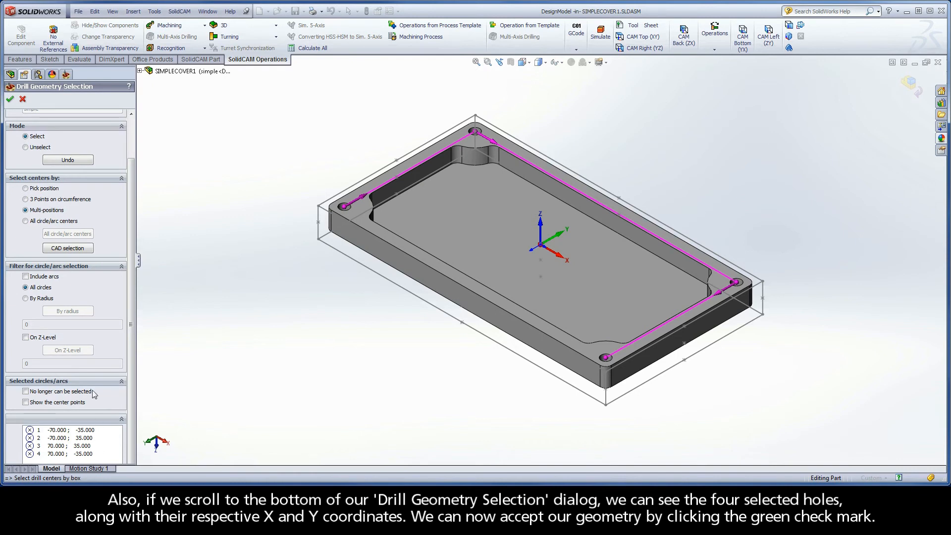
left_click(10, 99)
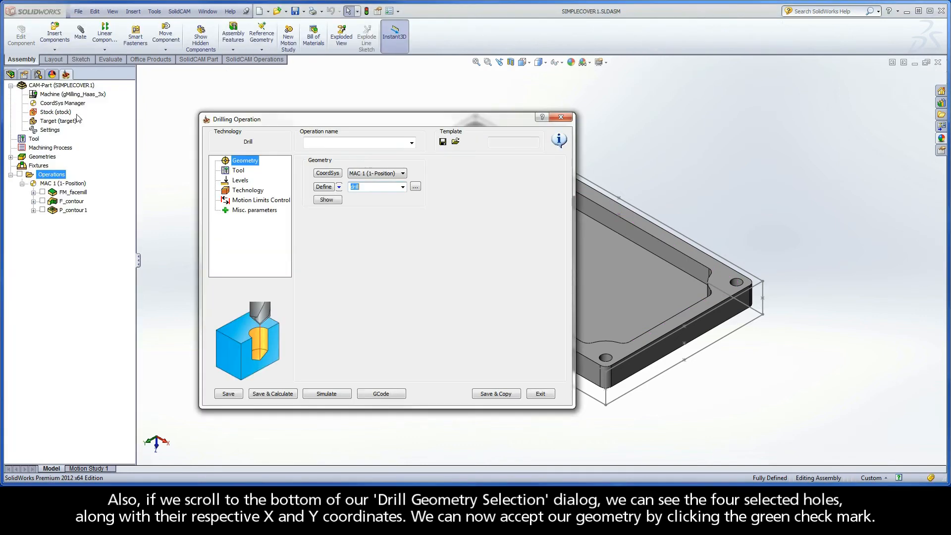
Add a DRILL tool with a 5 mm diameter and assign it to the drilling operation.
left_click(238, 171)
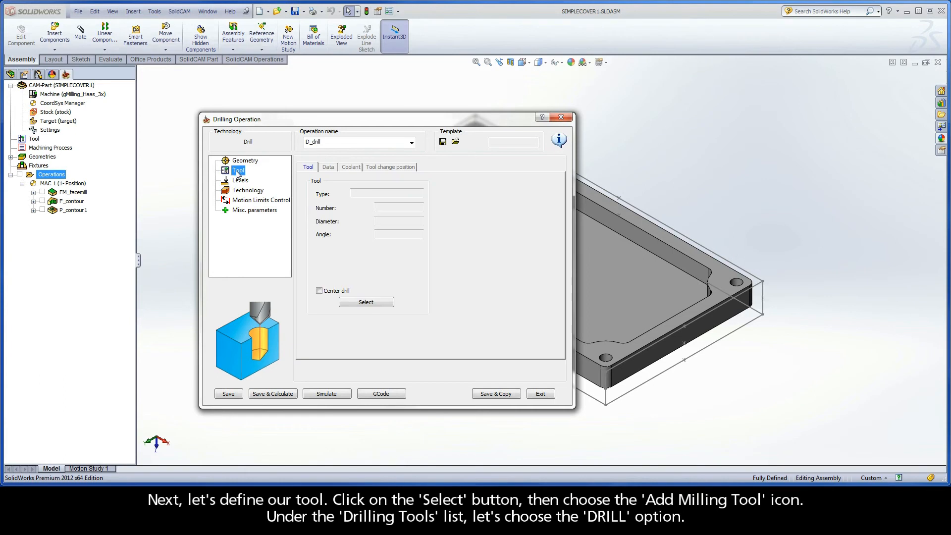
left_click(365, 302)
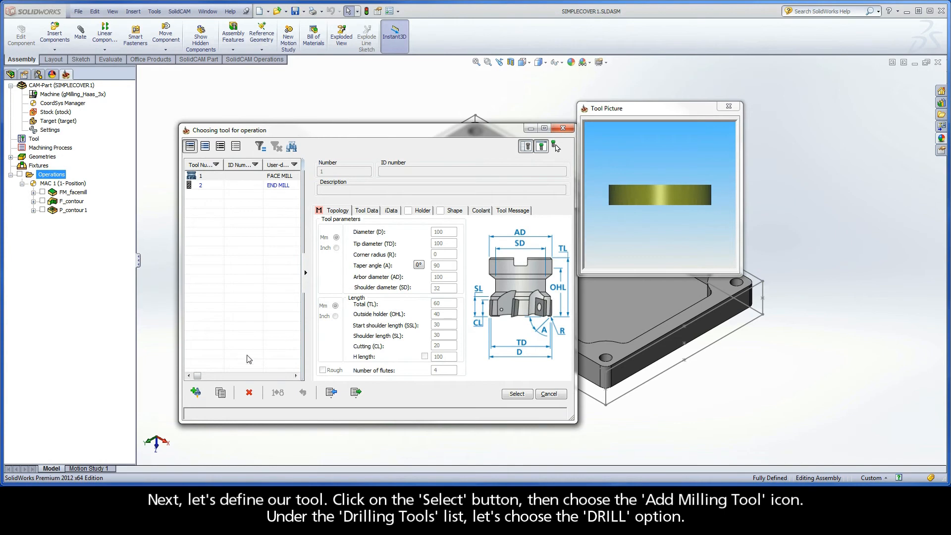
left_click(196, 392)
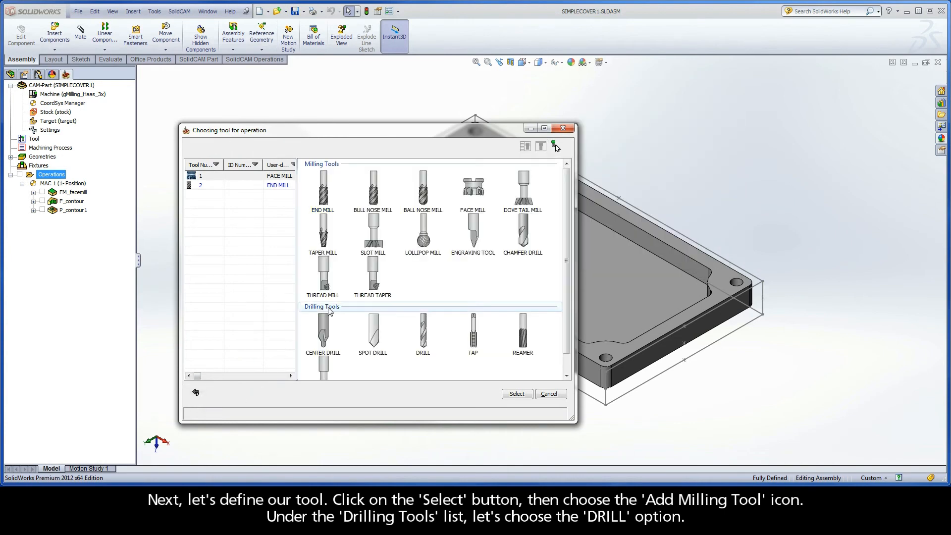
left_click(424, 334)
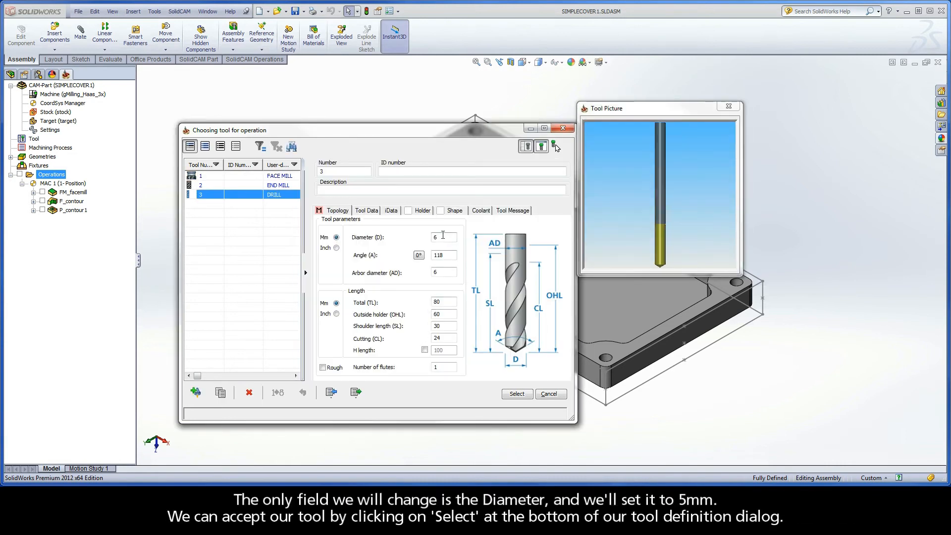
double_click(444, 237)
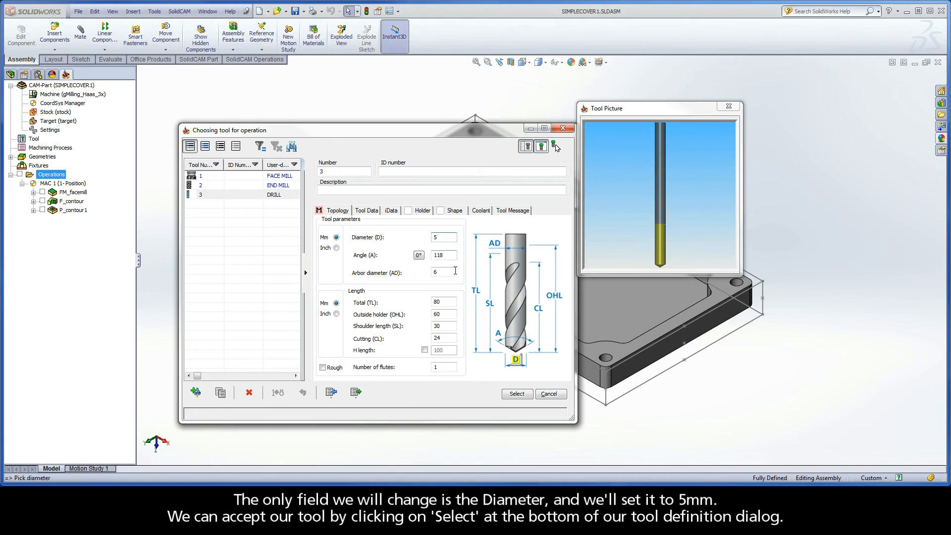
left_click(516, 393)
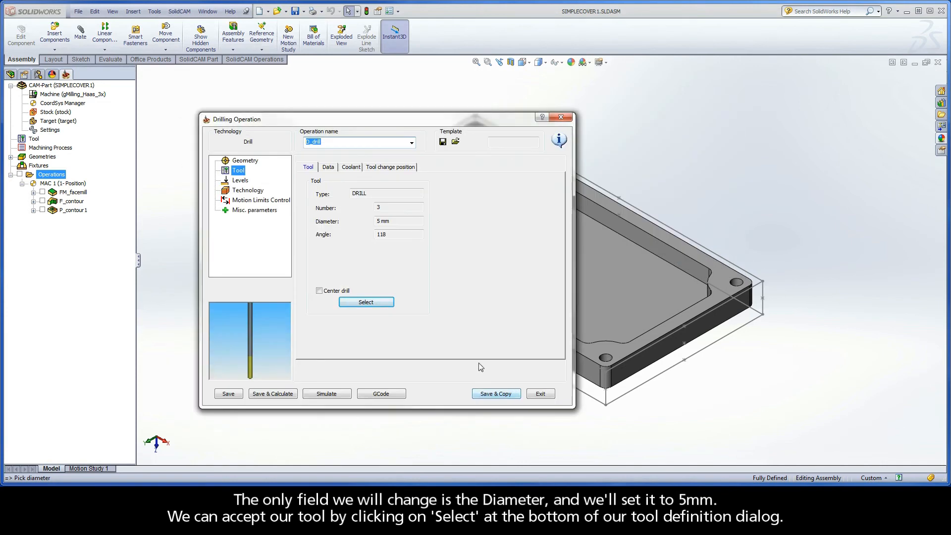
Define the drilling operation's upper level from the top face of the cover.
left_click(239, 182)
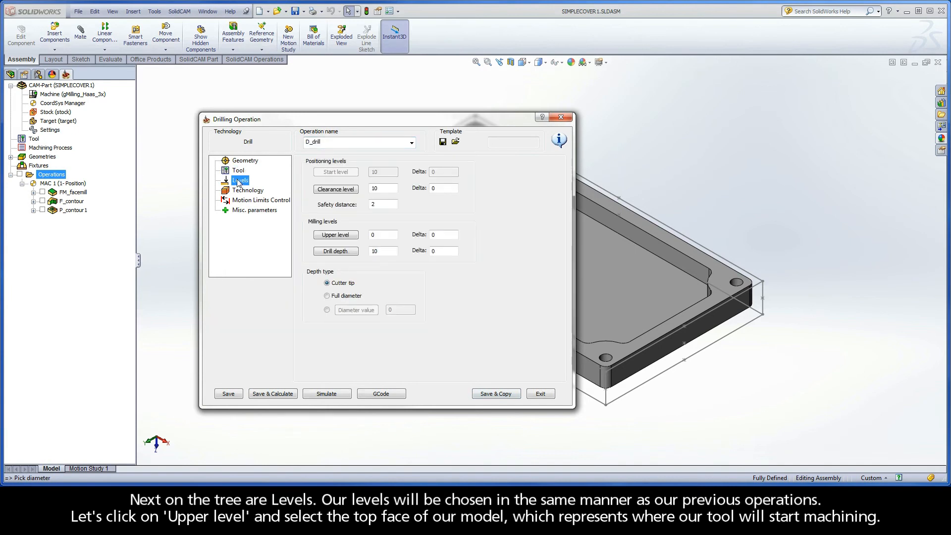
left_click(336, 237)
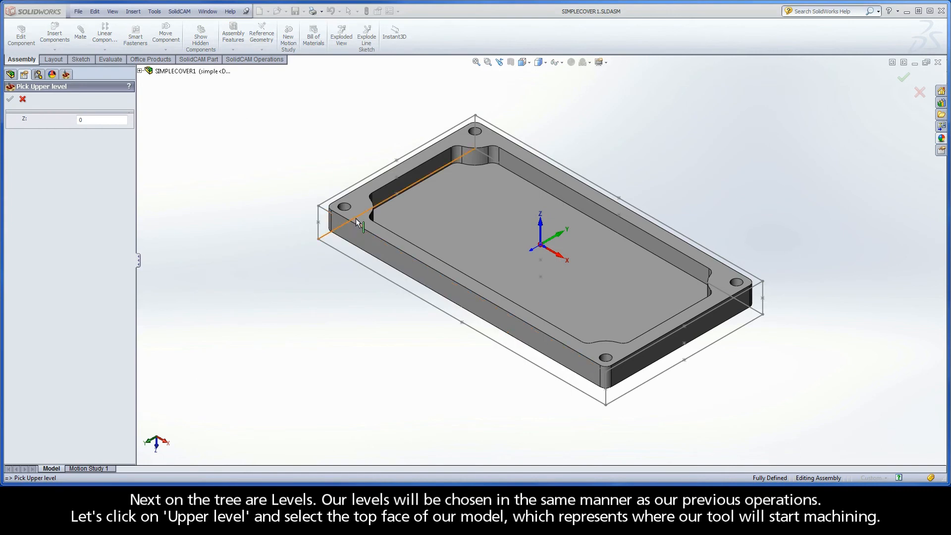
left_click(353, 199)
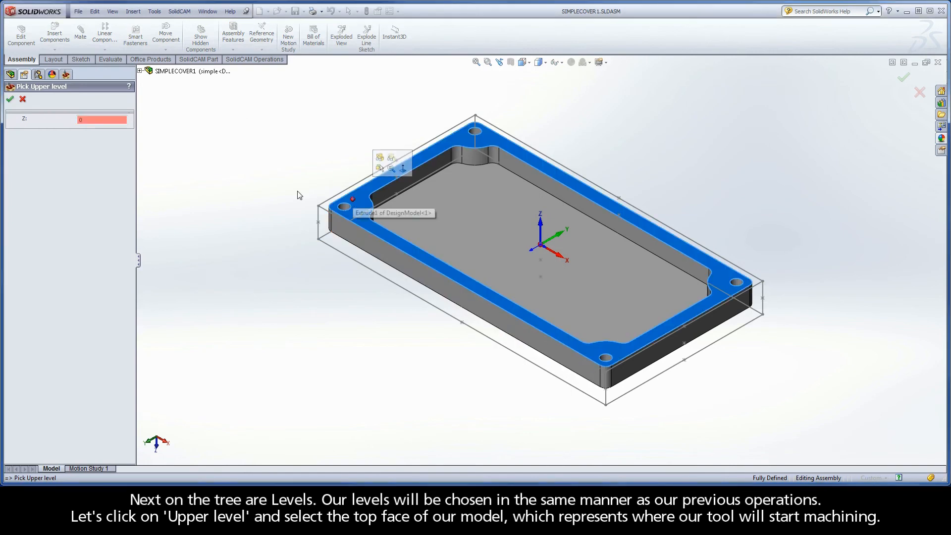
left_click(10, 101)
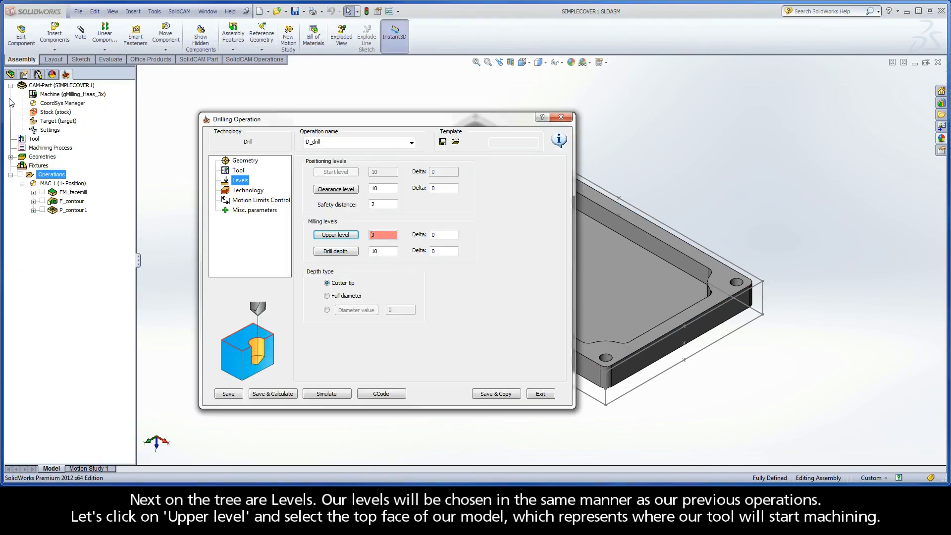
Define the drill depth from the cover's bottom face and set the depth type to Full diameter.
left_click(335, 251)
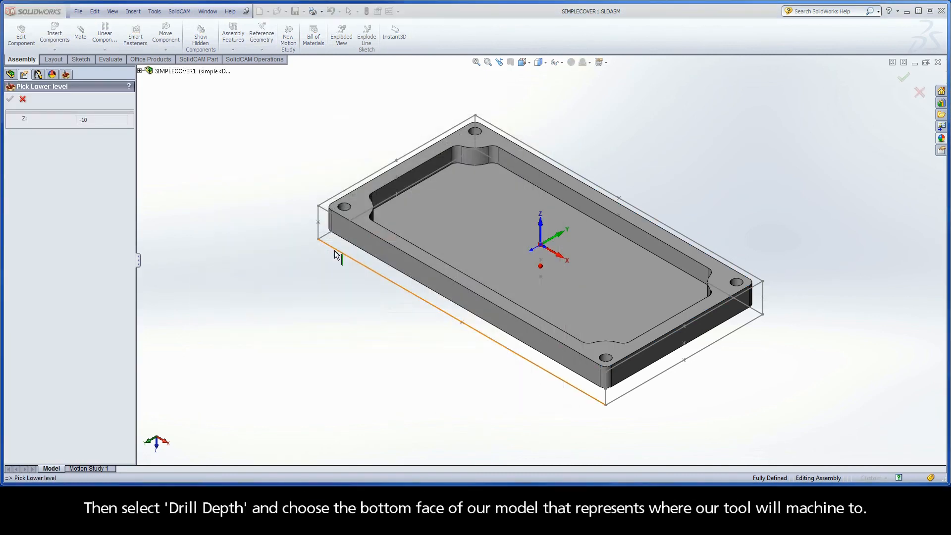
middle_click_drag(463, 334, 479, 212)
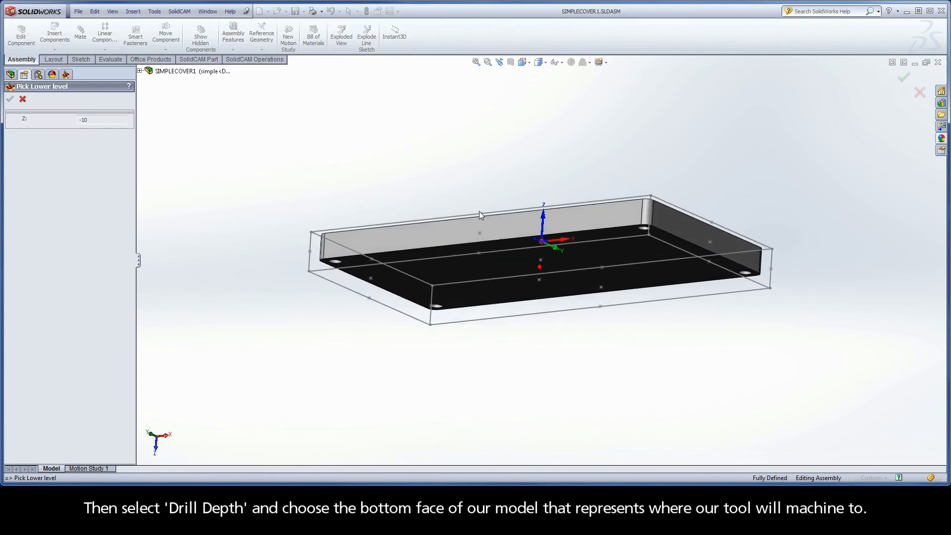
left_click(491, 263)
middle_click_drag(494, 264, 482, 390)
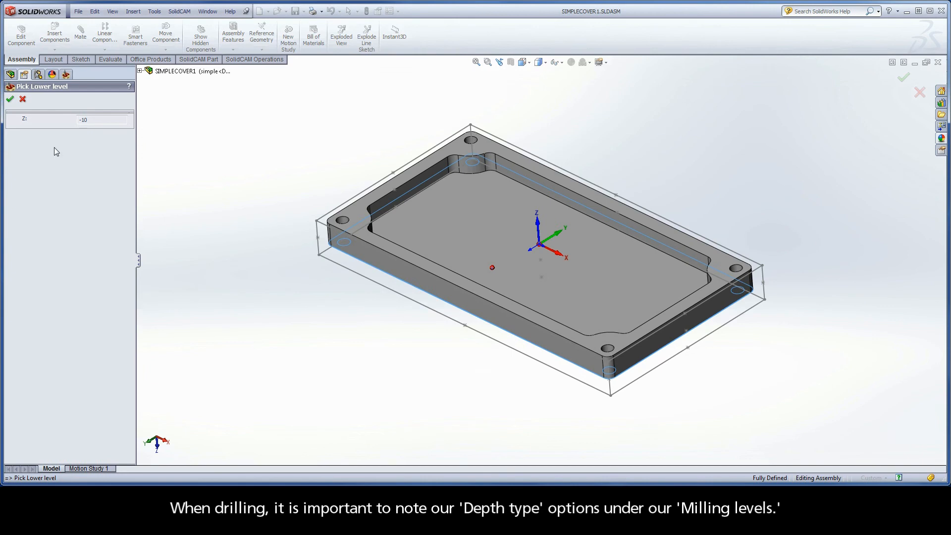
left_click(10, 99)
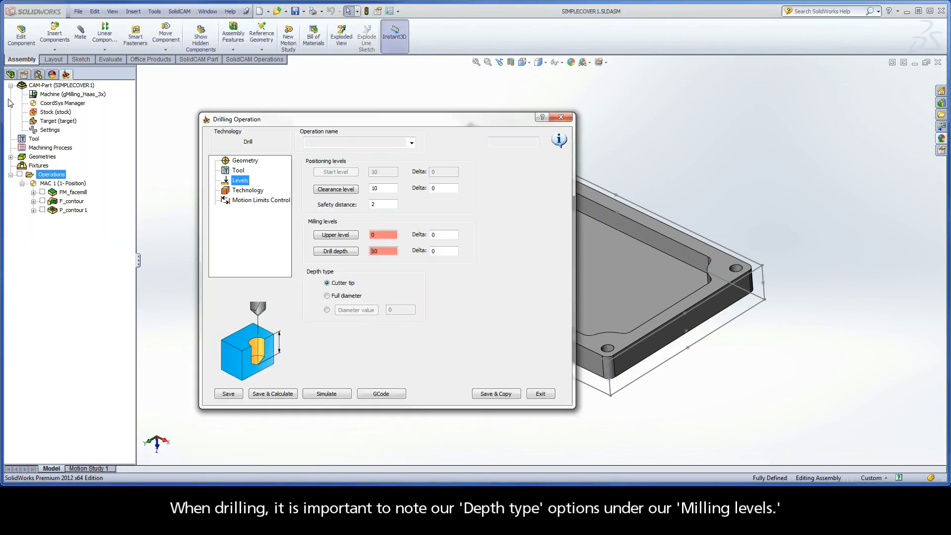
left_click(326, 284)
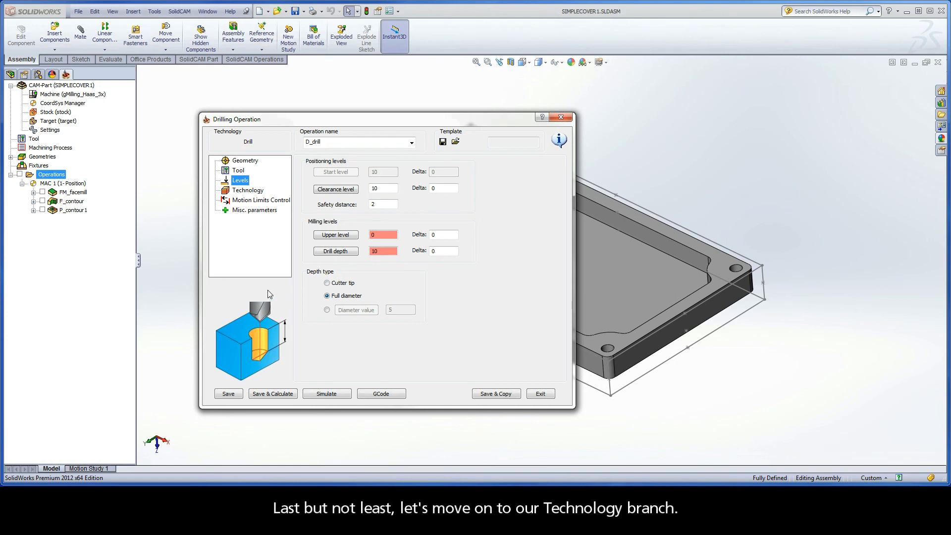
Choose the G81 drill cycle for the drilling operation.
left_click(247, 190)
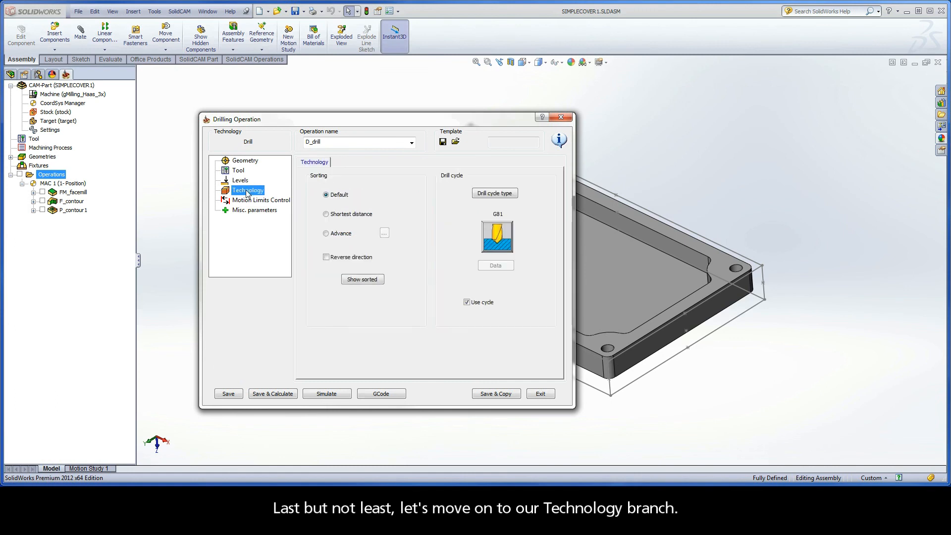
left_click(495, 194)
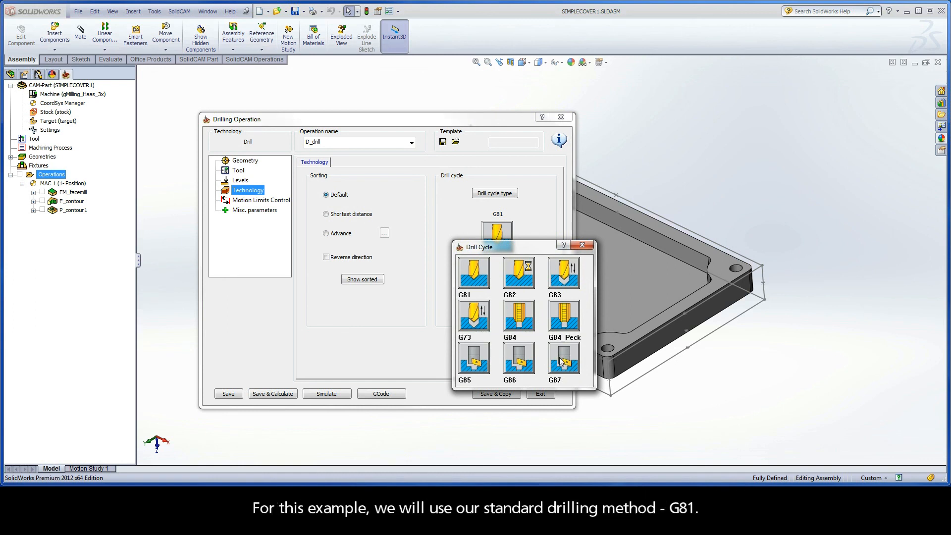
left_click(473, 271)
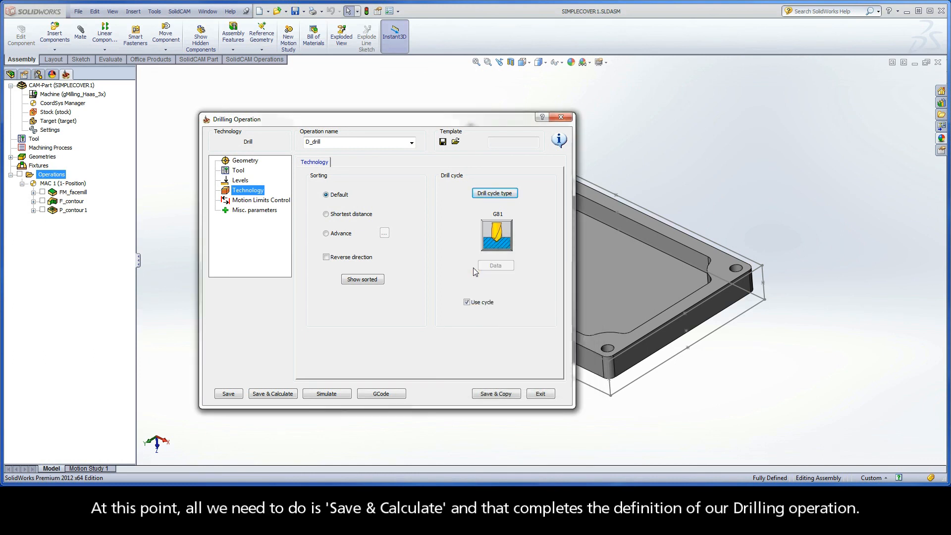
Save and calculate the drilling operation, close its definition, and show the D_drill tool path on the model.
left_click(270, 394)
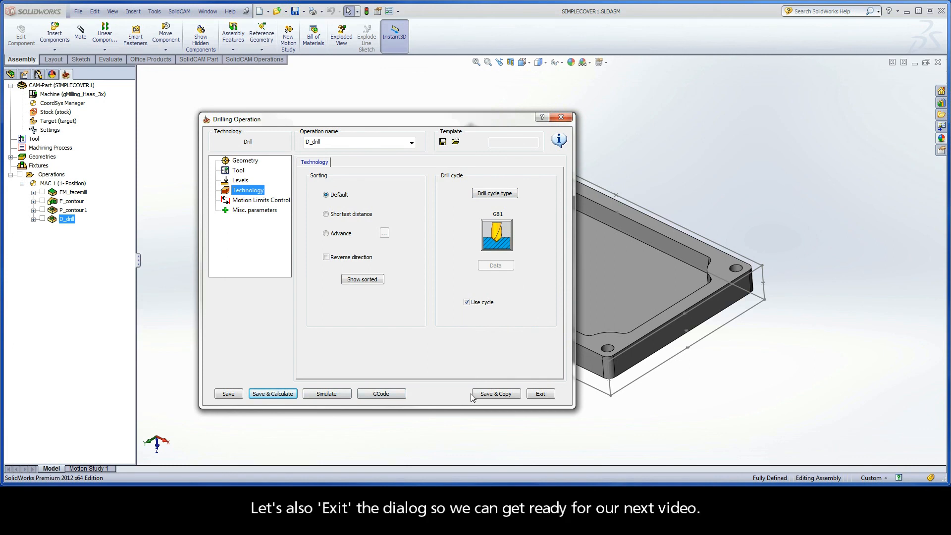
left_click(541, 395)
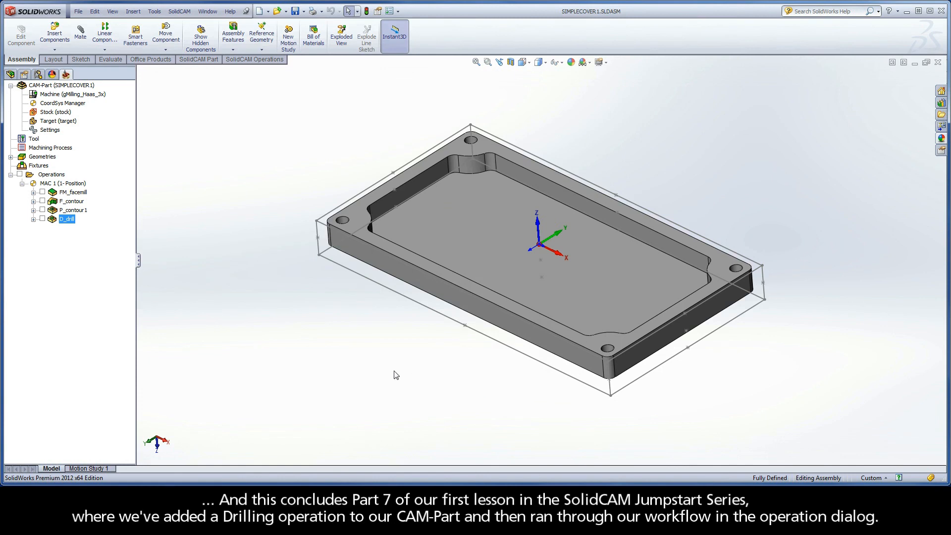
left_click(42, 219)
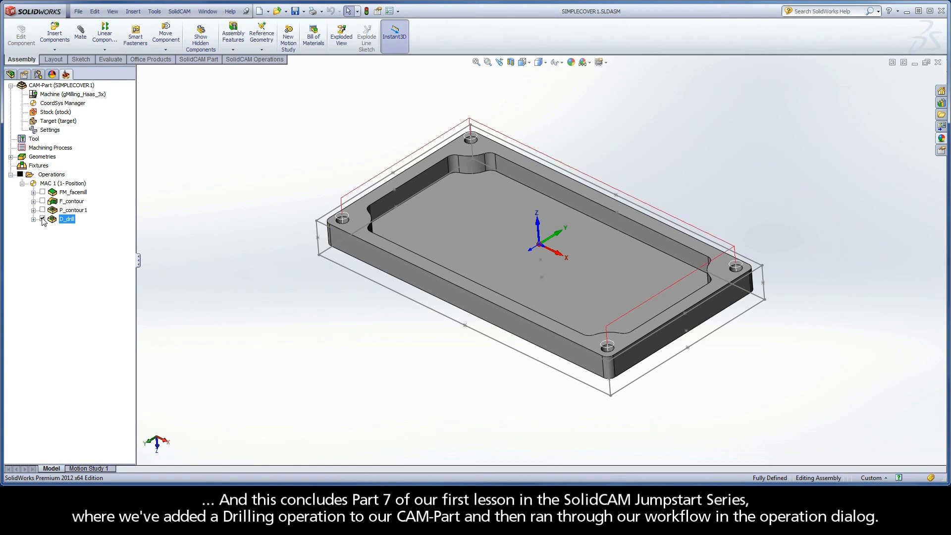